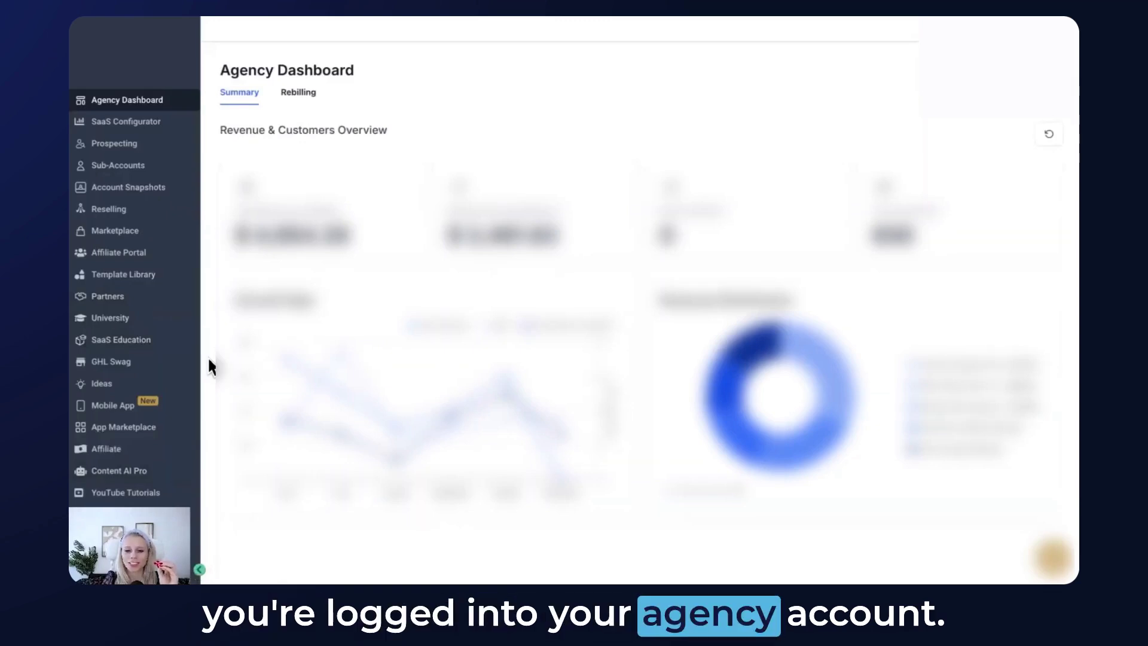
Step: Show Dashboards instead of Funnels in the agency Template Library
click(161, 281)
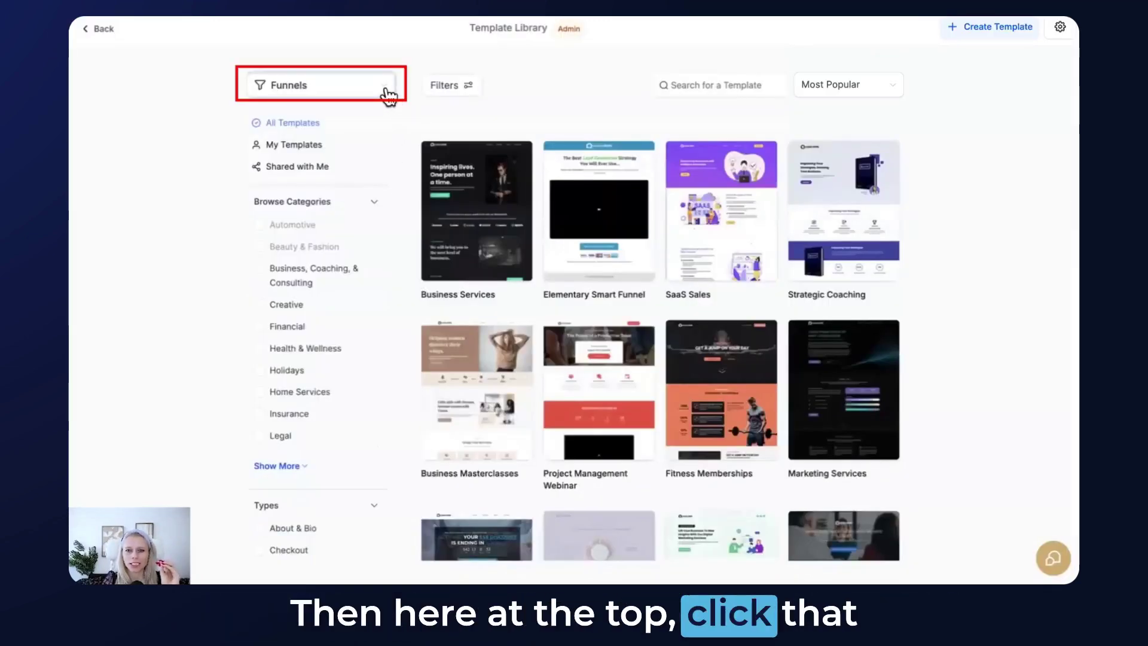
click(385, 94)
scroll(353, 227, down, 1)
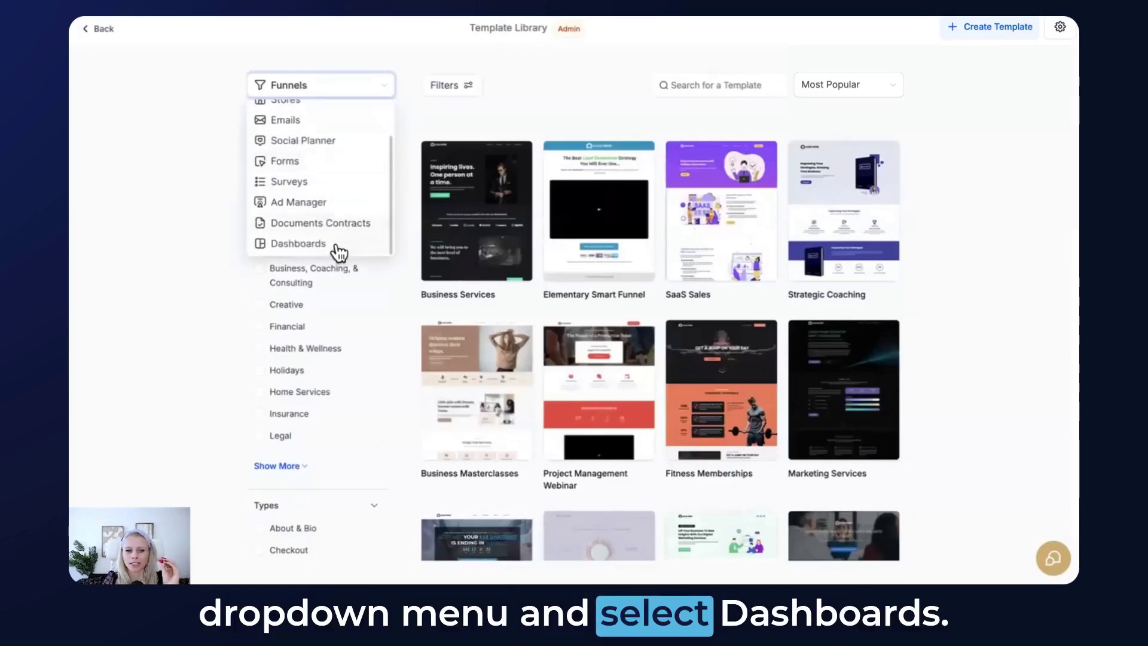
click(295, 255)
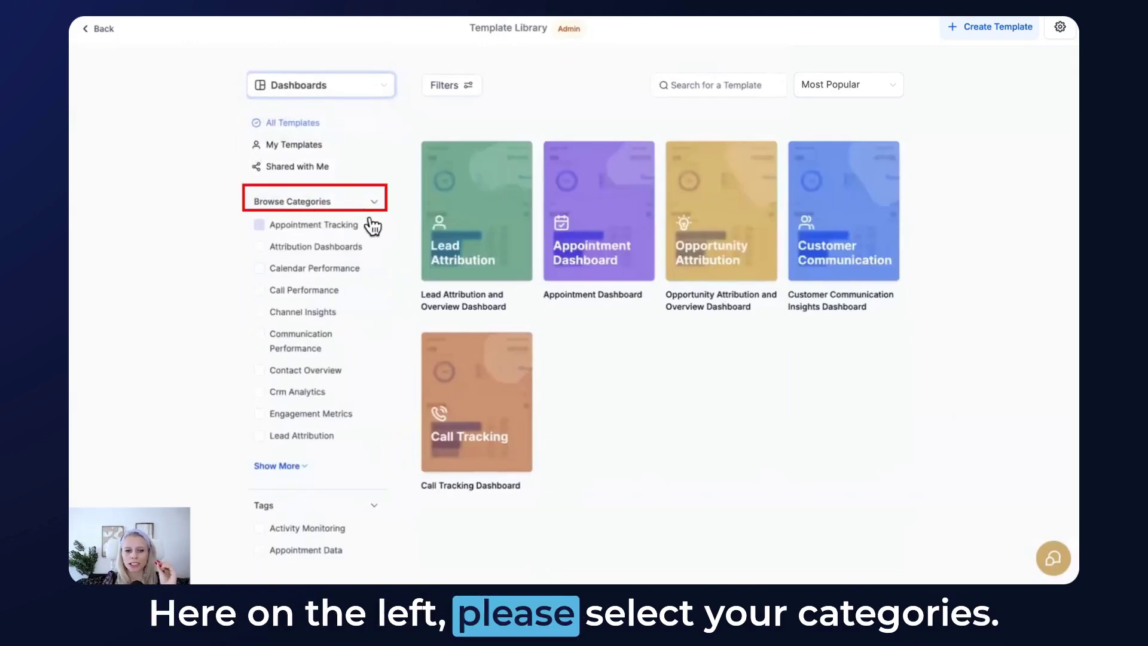
Step: Filter by the Appointment Tracking, Attribution Dashboards and Calendar Performance categories
click(262, 226)
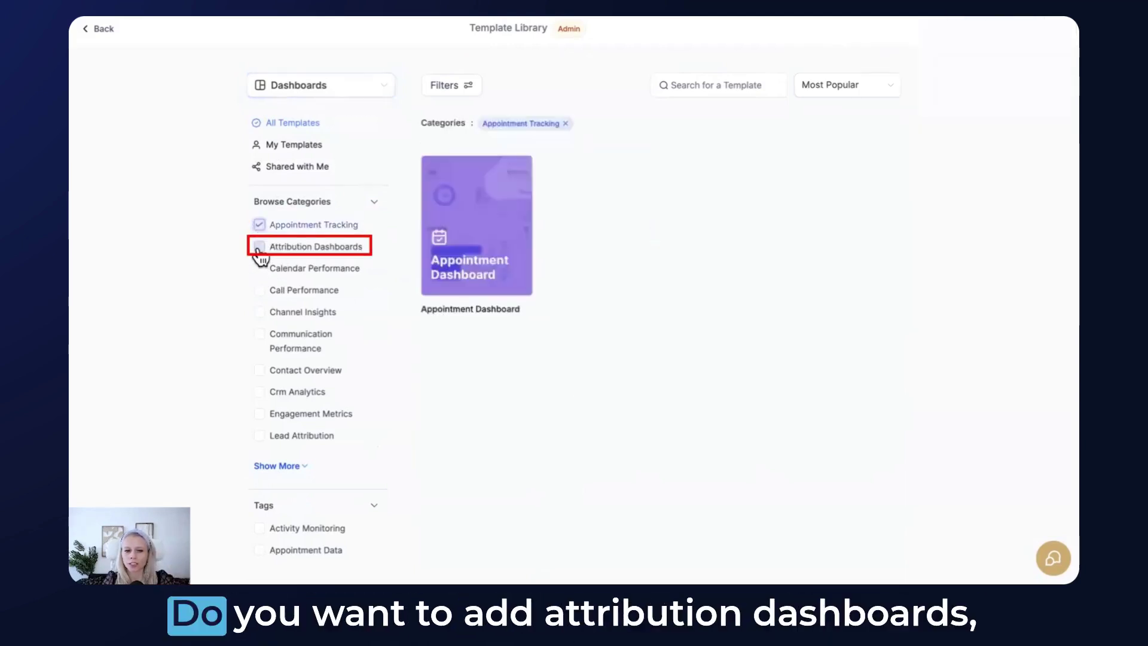
click(259, 248)
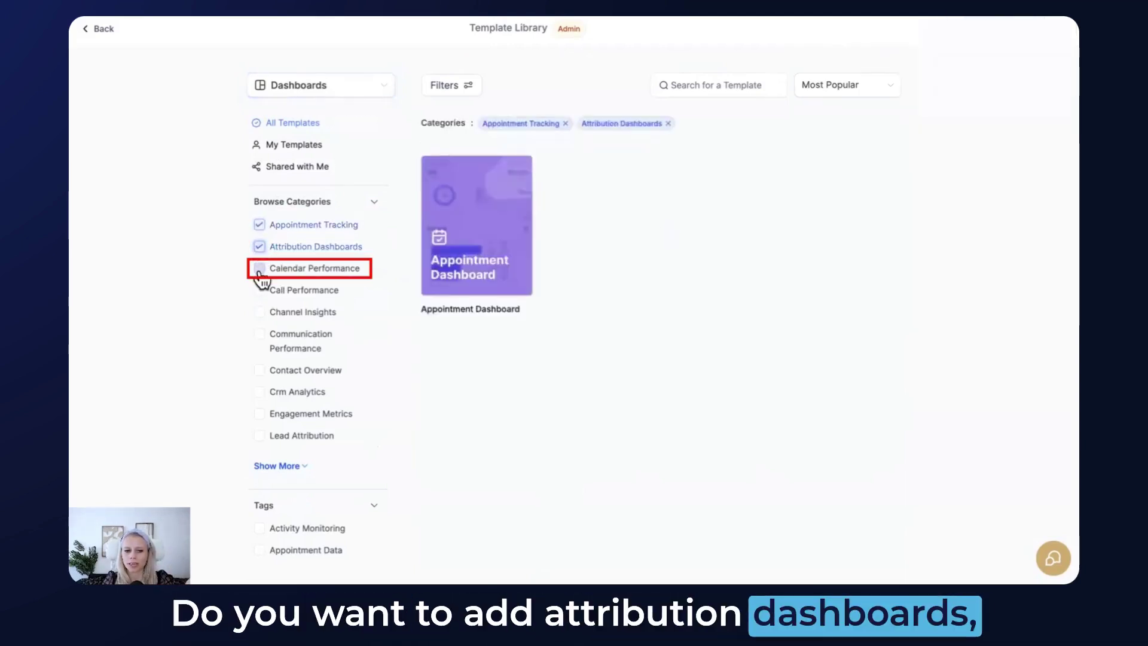
click(259, 269)
scroll(264, 305, down, 1)
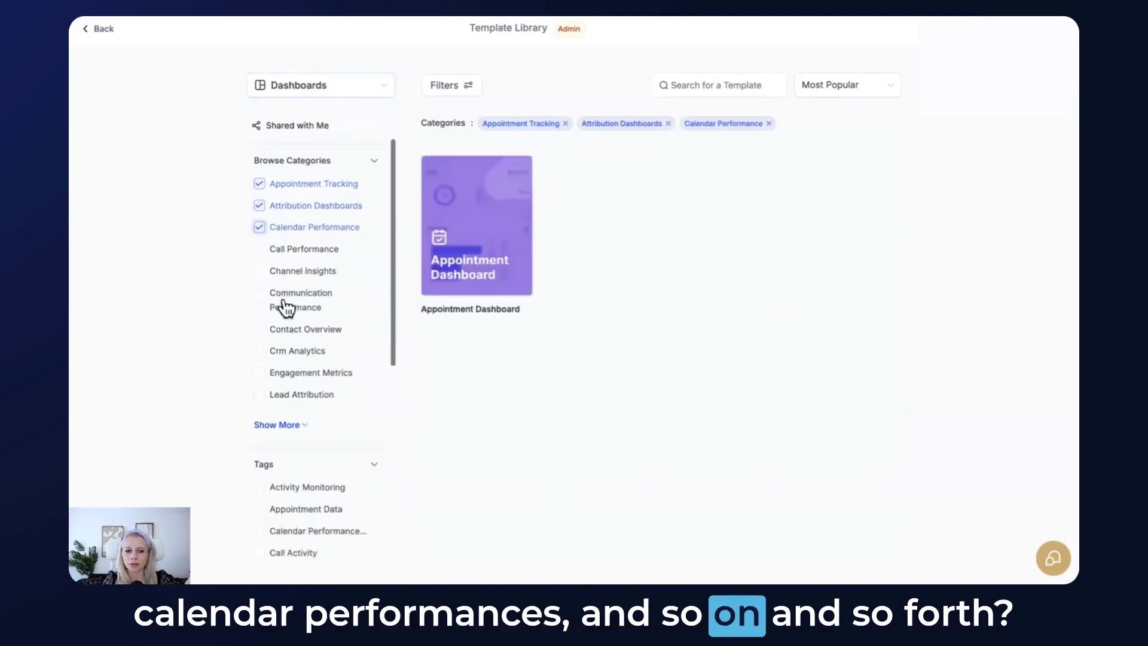
scroll(292, 341, down, 4)
scroll(297, 287, down, 3)
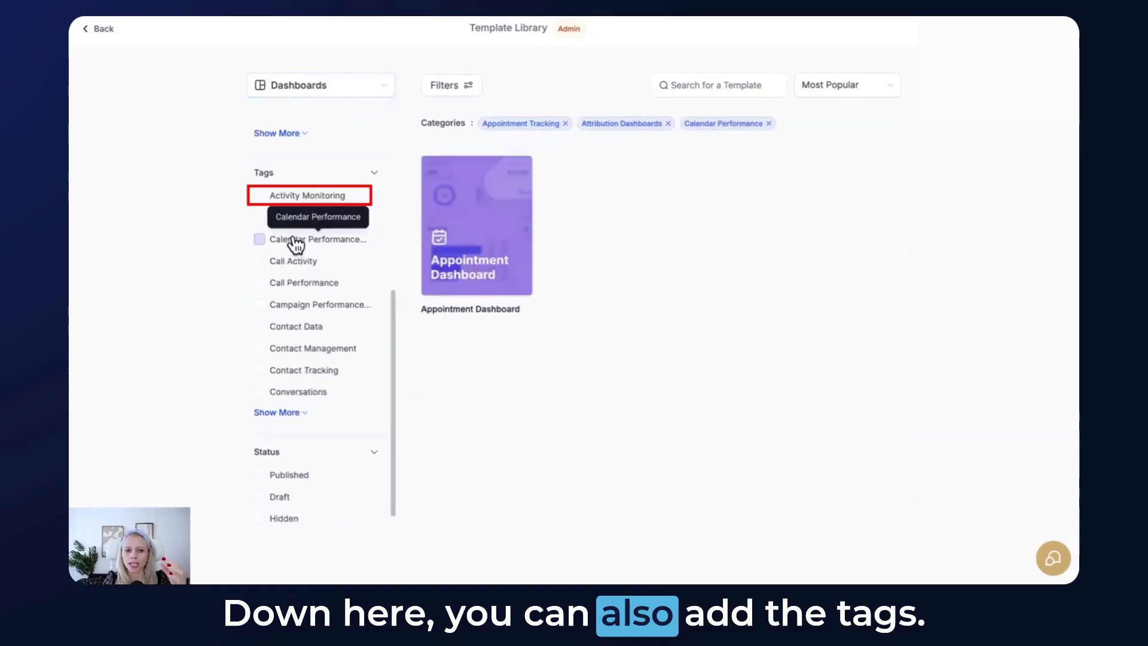
Step: Add the Activity Monitoring, Call Activity and Appointment Data tags, leaving only Appointment Dashboard
click(259, 196)
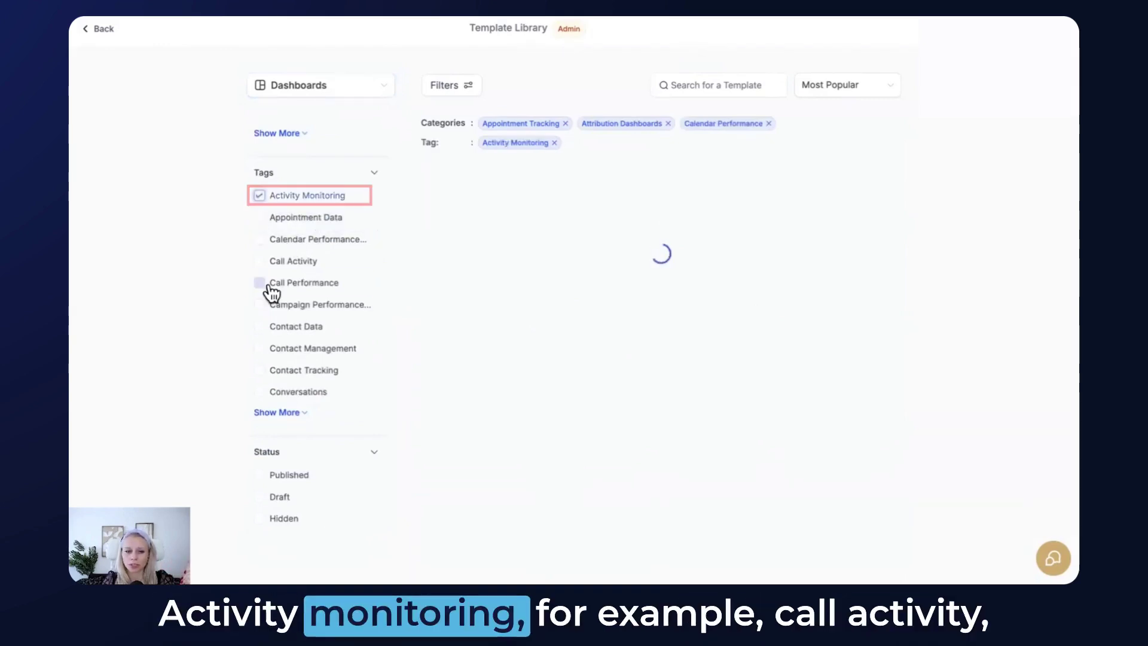
click(259, 261)
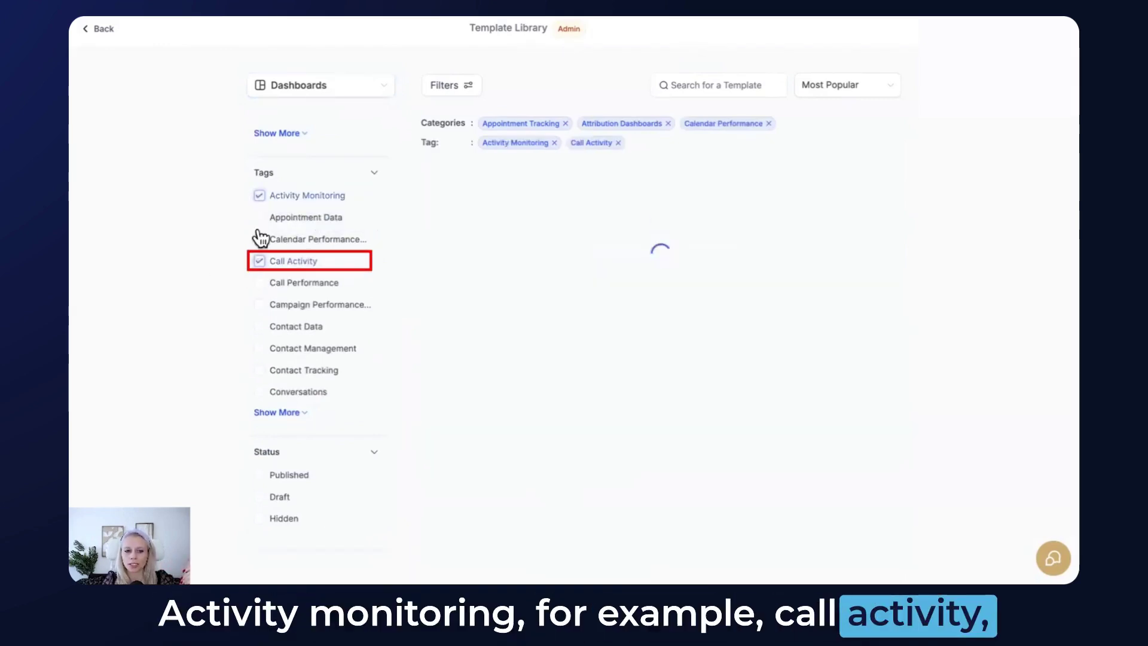
click(259, 217)
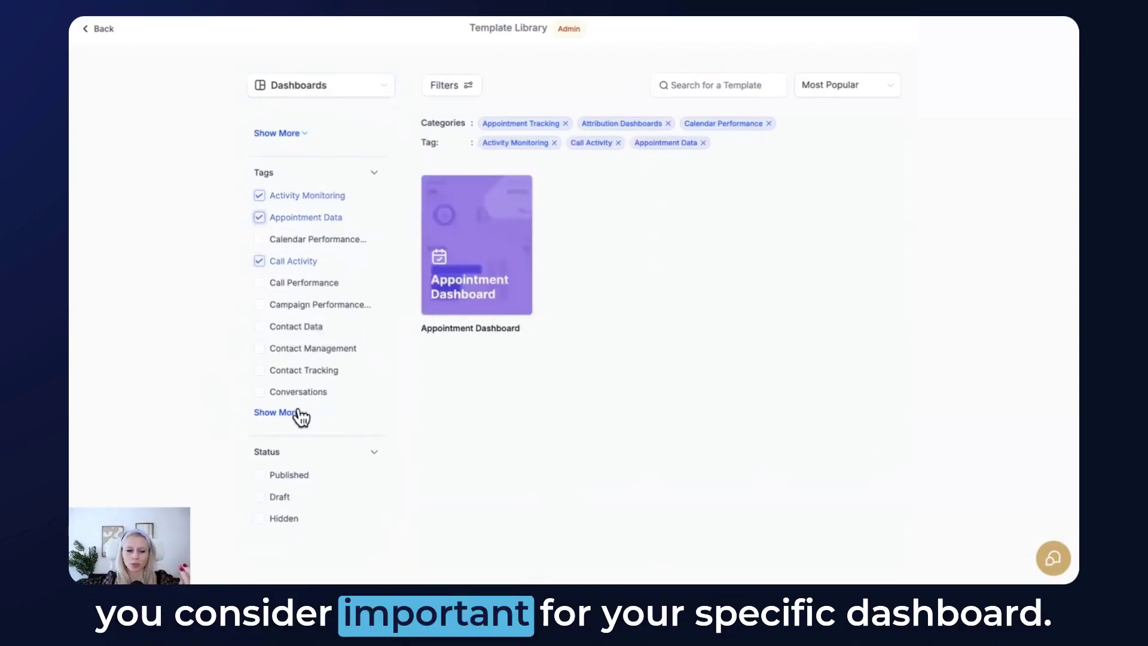
scroll(302, 423, up, 5)
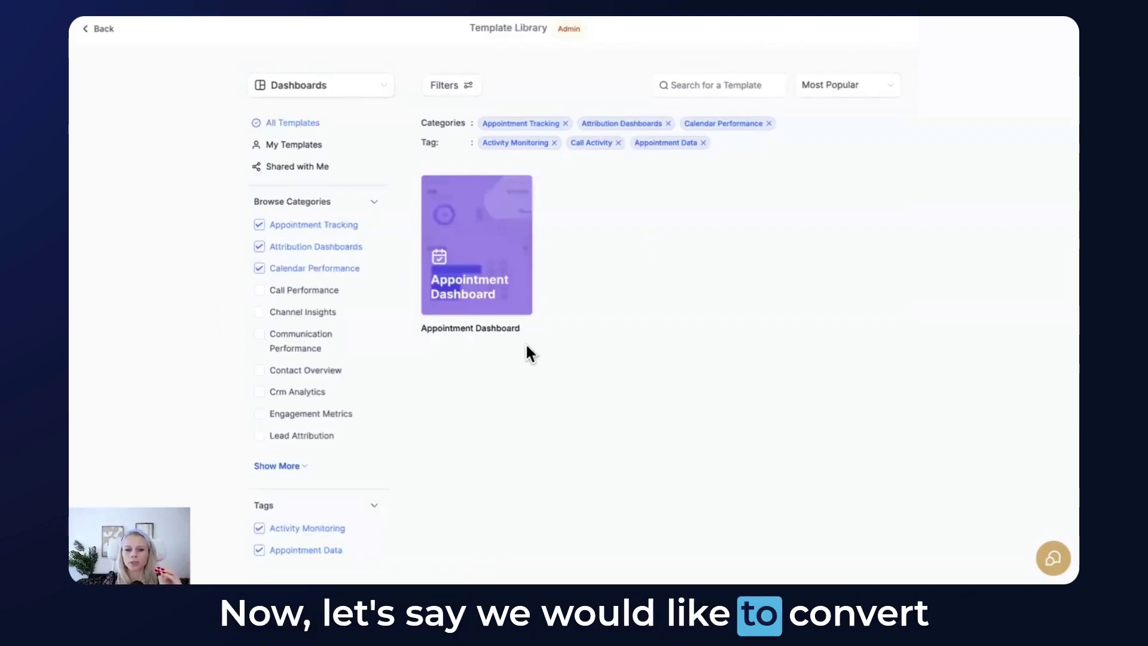
mouse_move(477, 244)
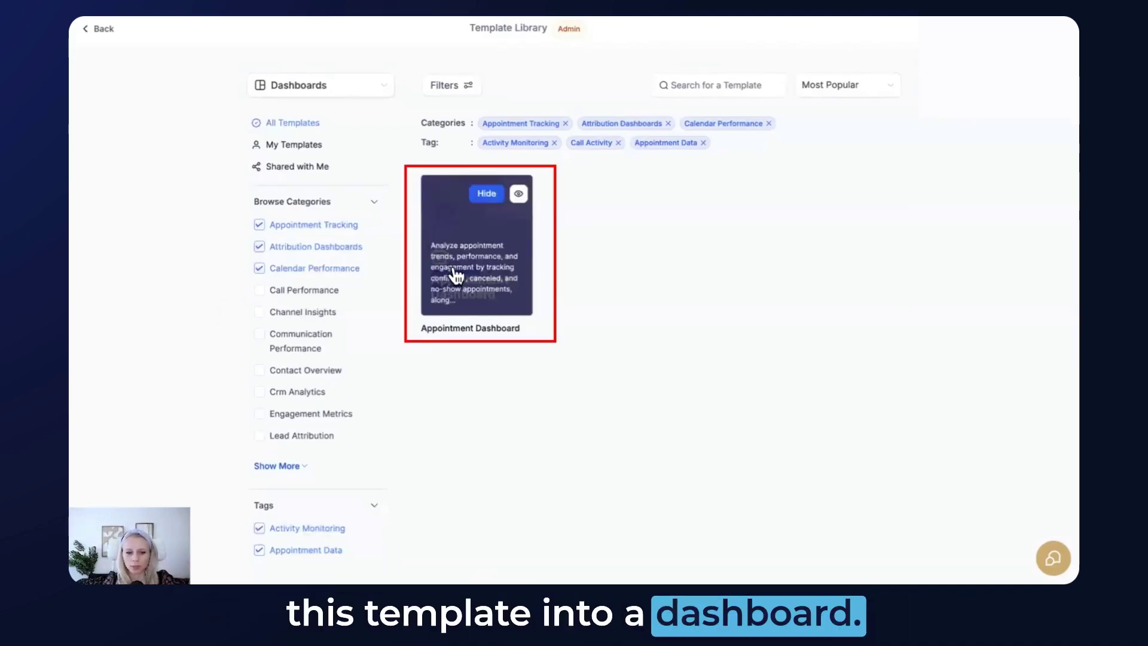
Step: Preview the Appointment Dashboard template from its card
click(521, 194)
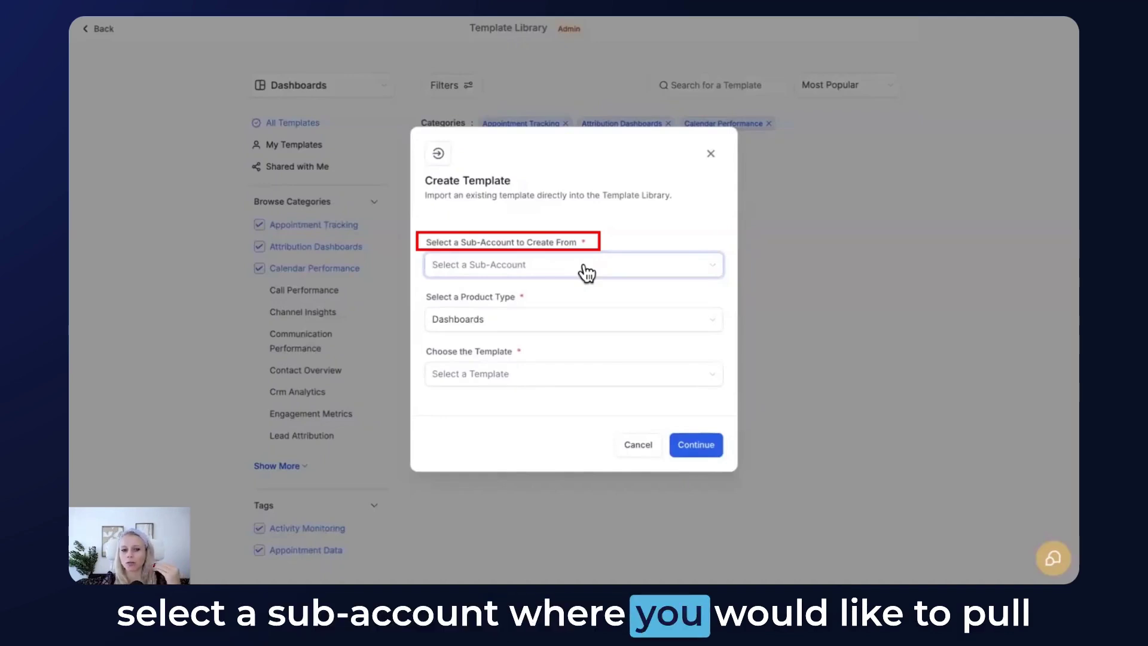
Step: Choose Funnels as product type, pick the first template and continue to the naming step
click(556, 324)
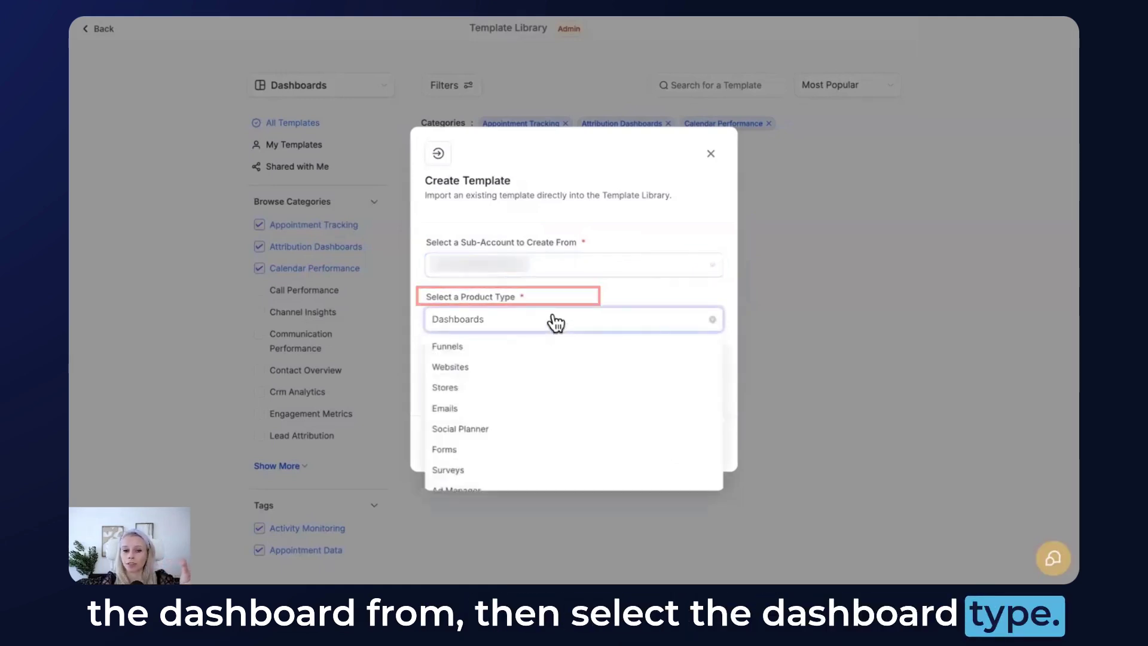
scroll(550, 382, down, 1)
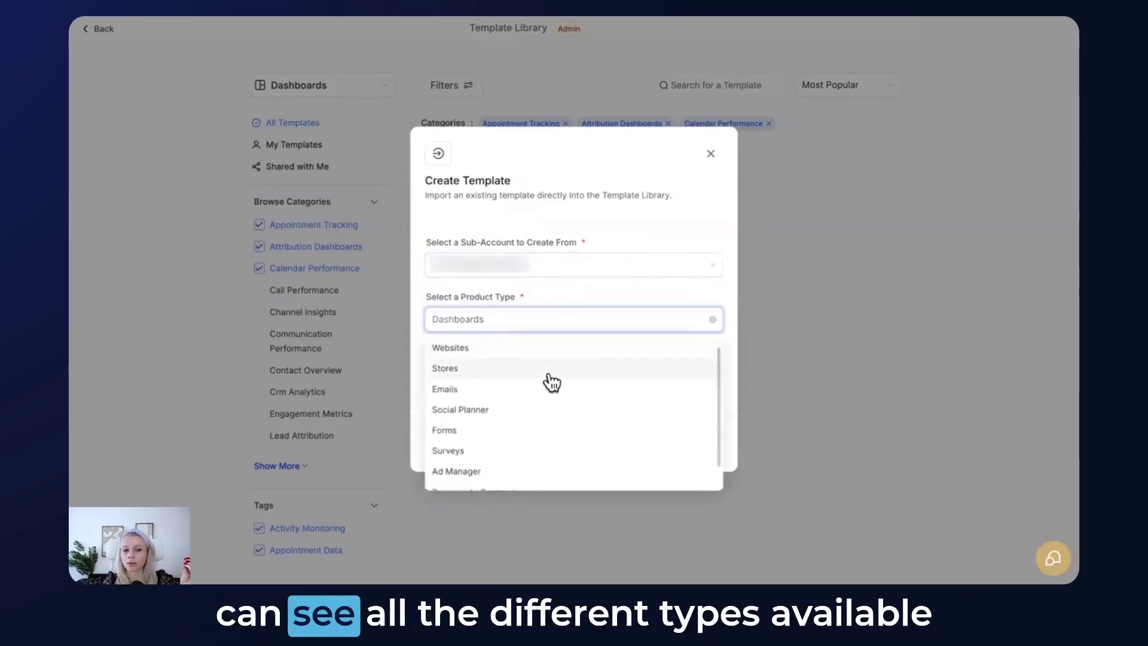
scroll(552, 380, down, 2)
scroll(548, 375, up, 3)
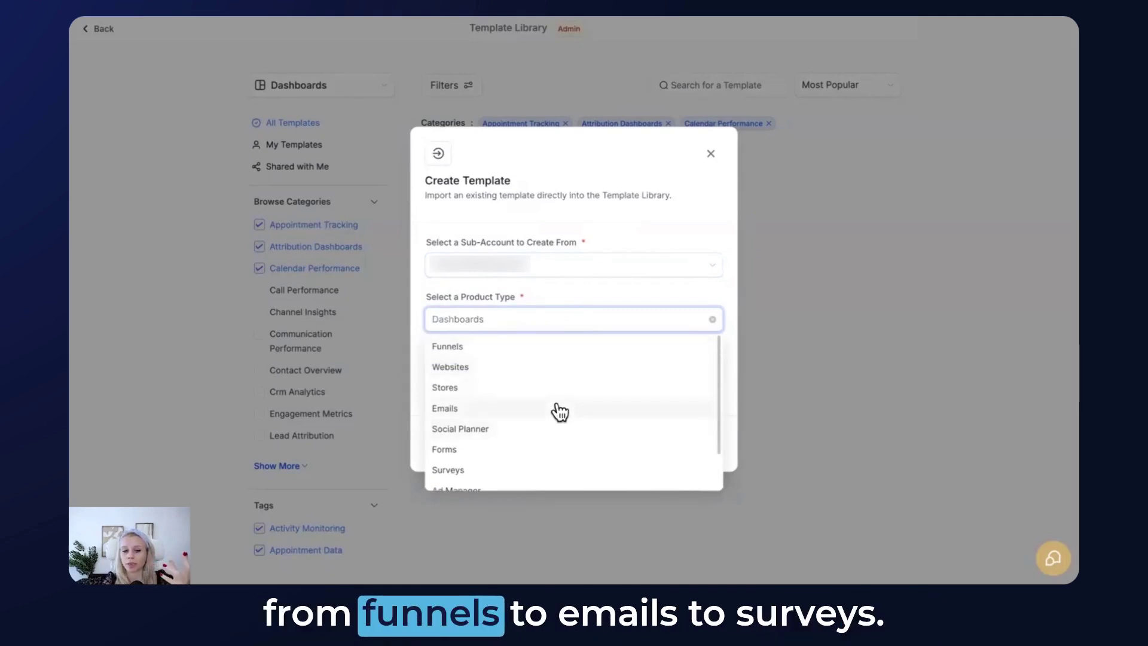
scroll(554, 440, down, 2)
scroll(539, 430, up, 2)
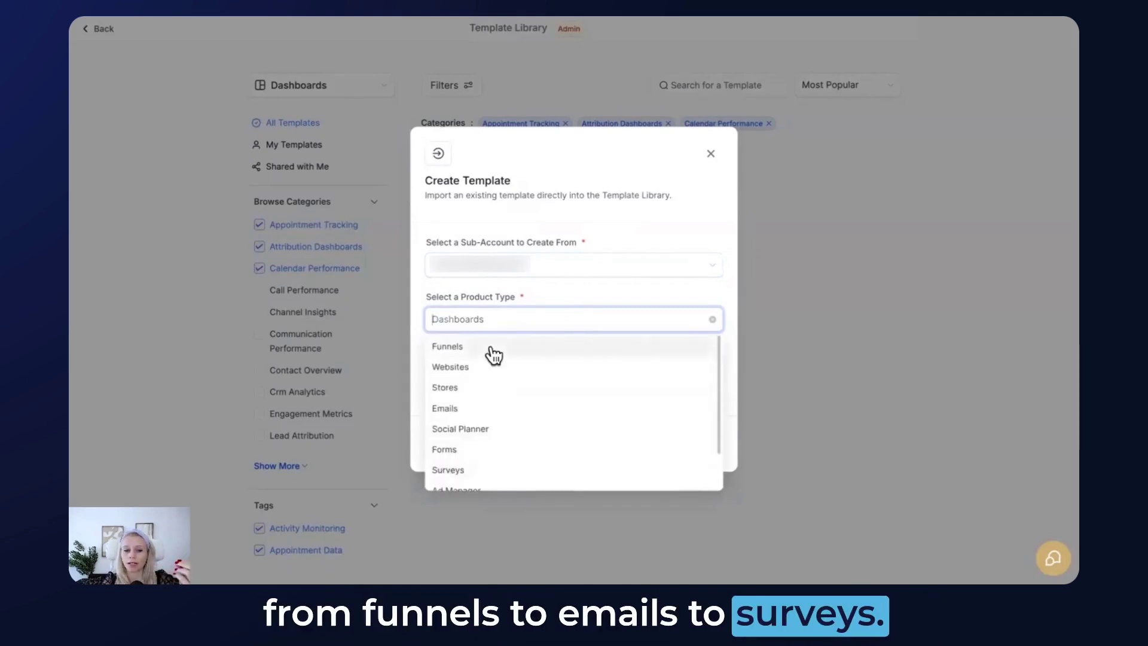
click(489, 350)
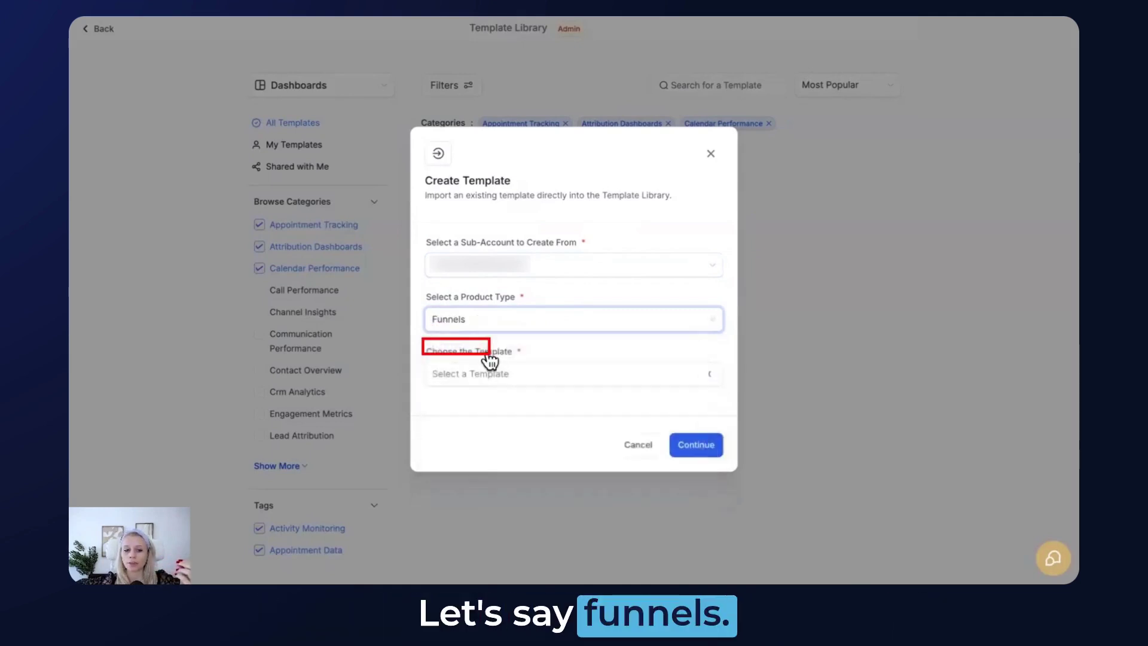
click(579, 381)
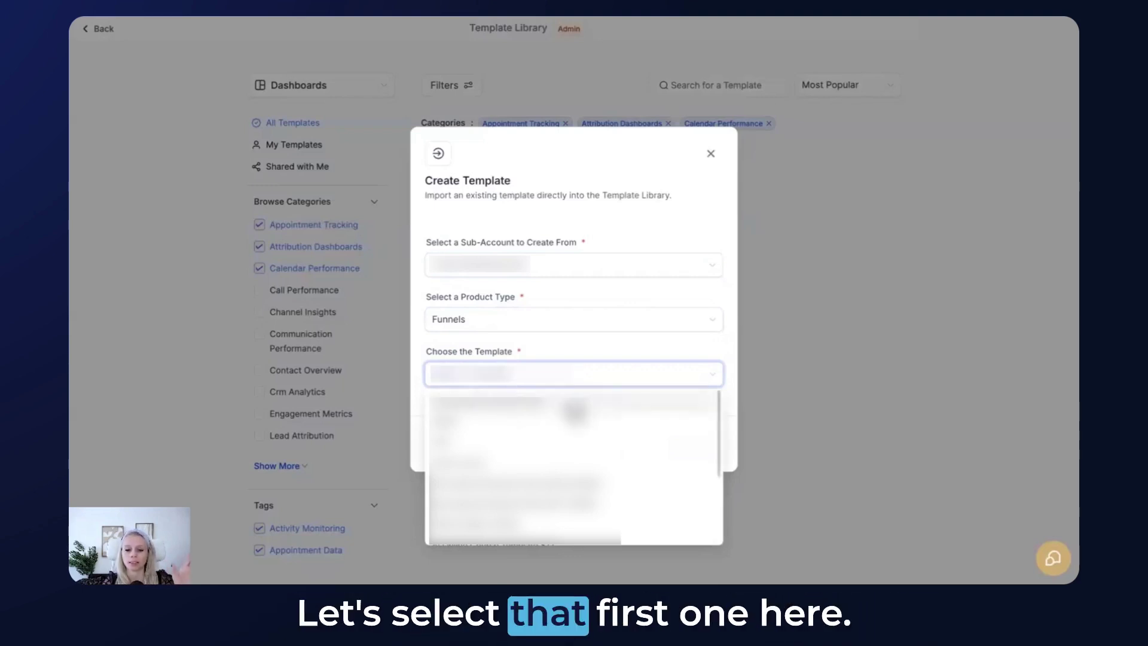
click(576, 406)
click(696, 445)
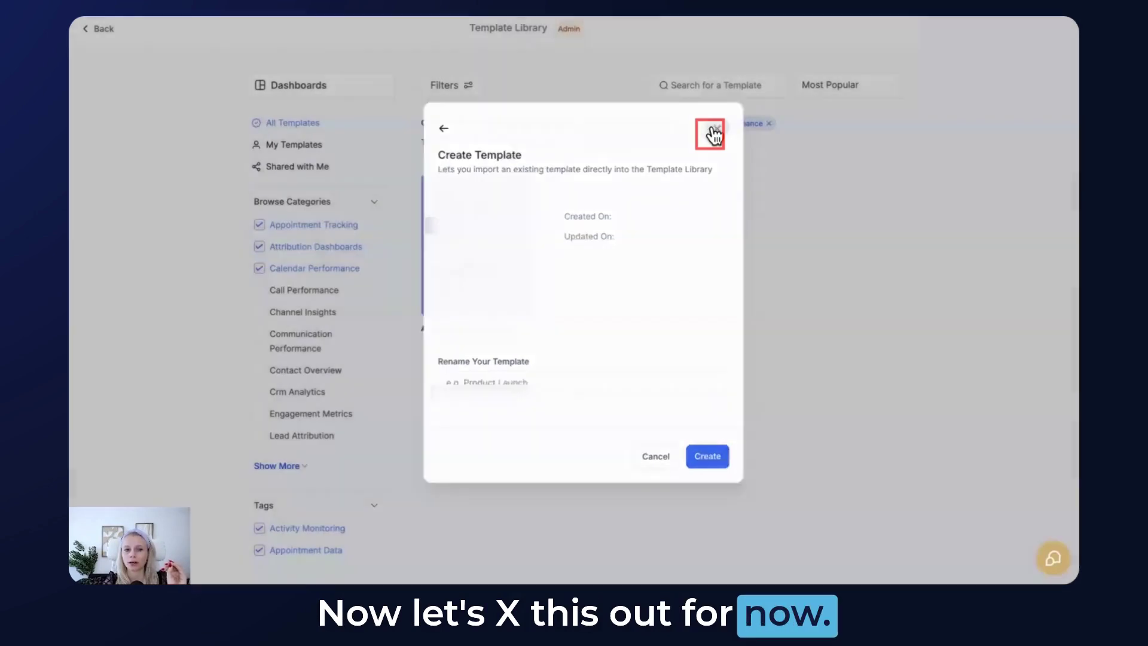
Step: Close the Create Template dialog without importing anything
click(713, 134)
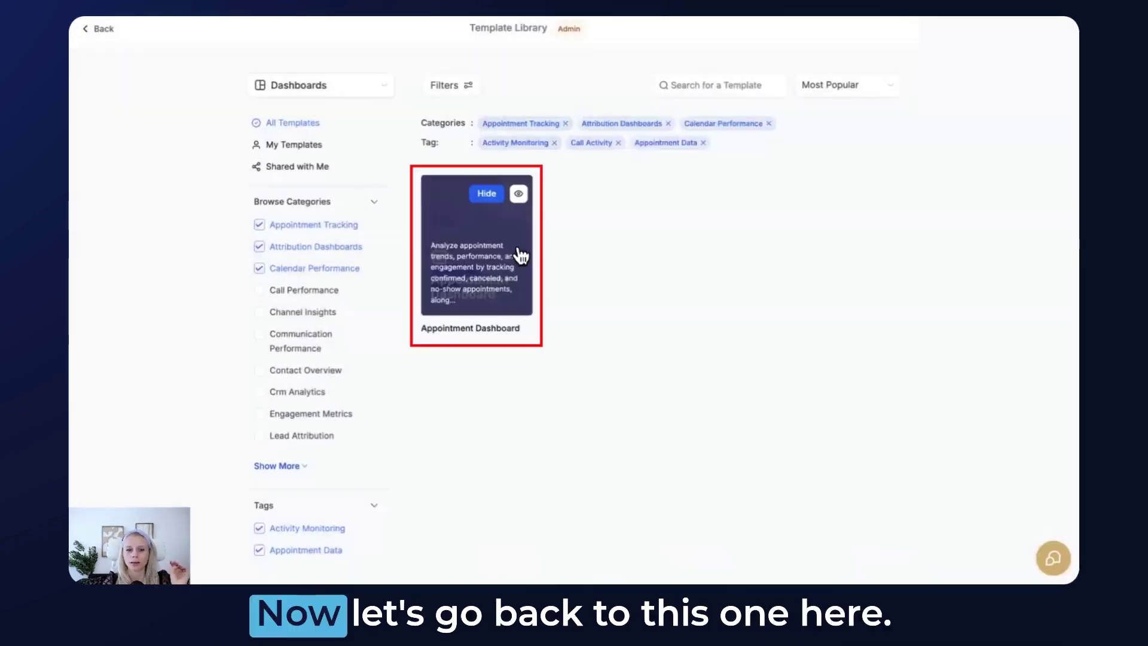
click(520, 194)
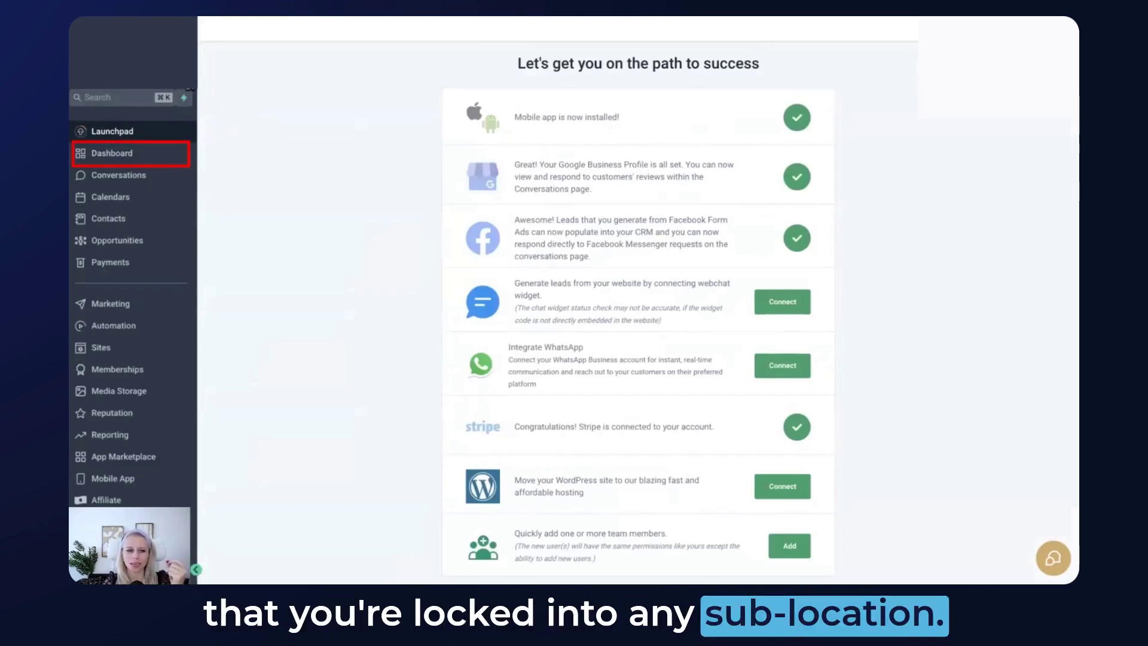
Step: Start adding a new dashboard from the sub-account's Dashboard page
click(122, 157)
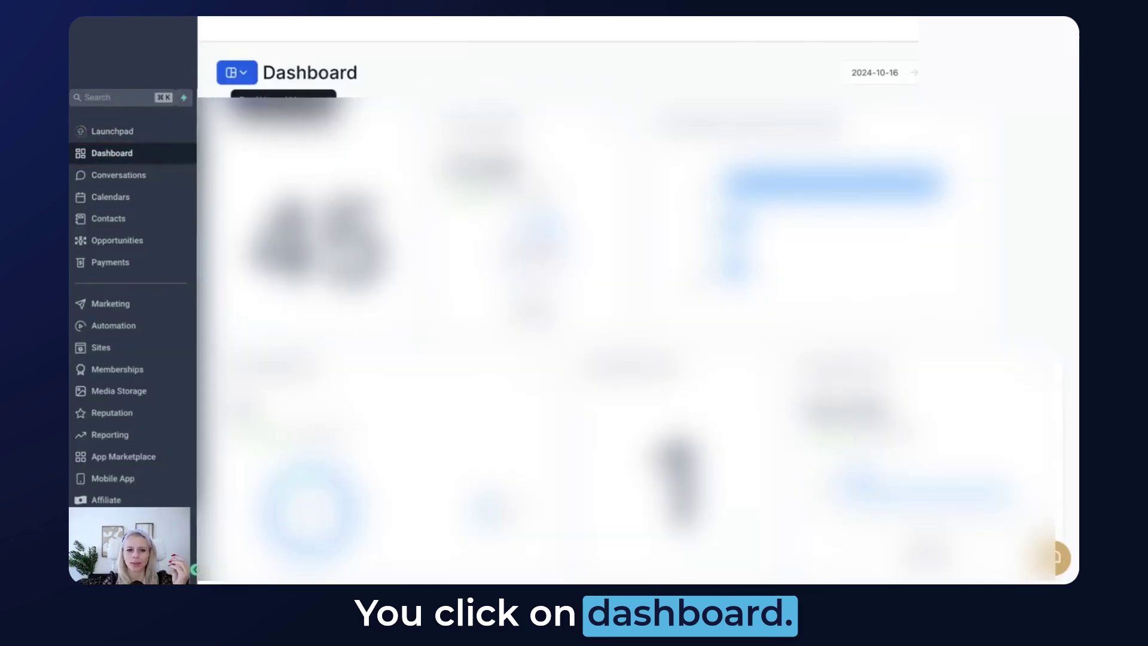
click(245, 76)
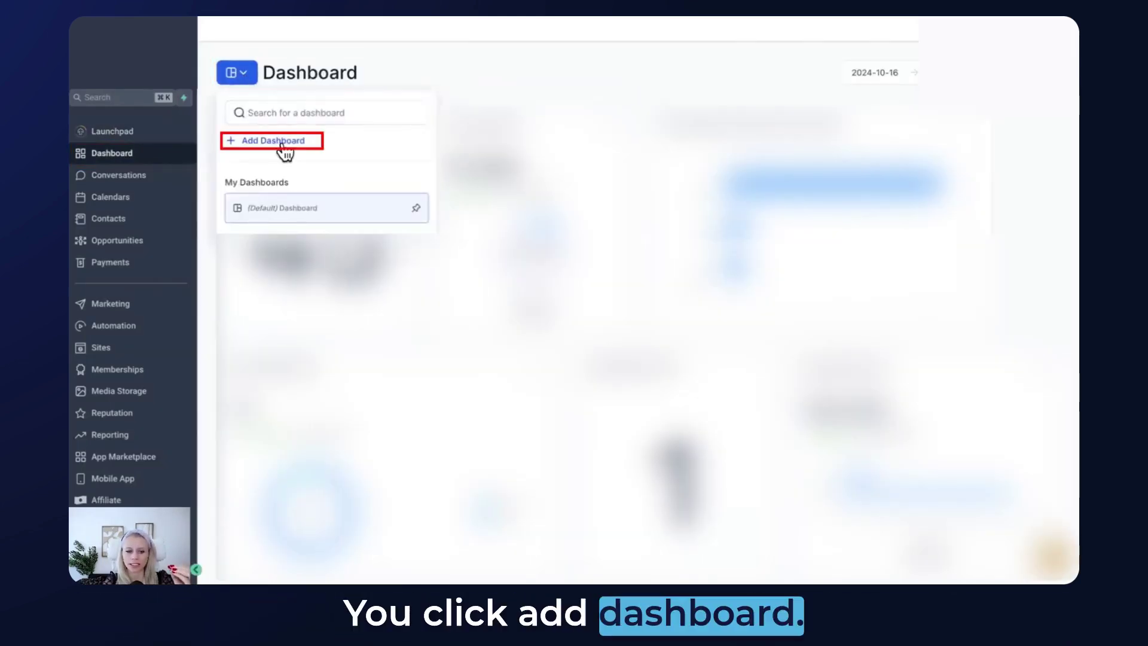
click(280, 144)
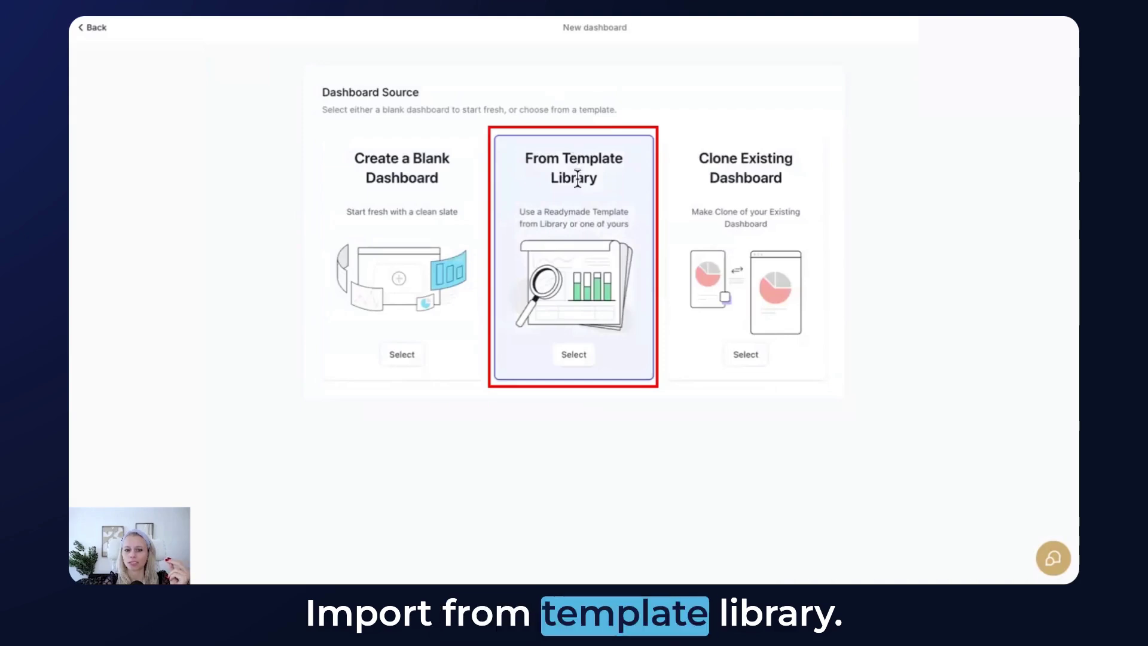
Step: Build the new dashboard from the Template Library and preview the Appointment Dashboard template
click(575, 355)
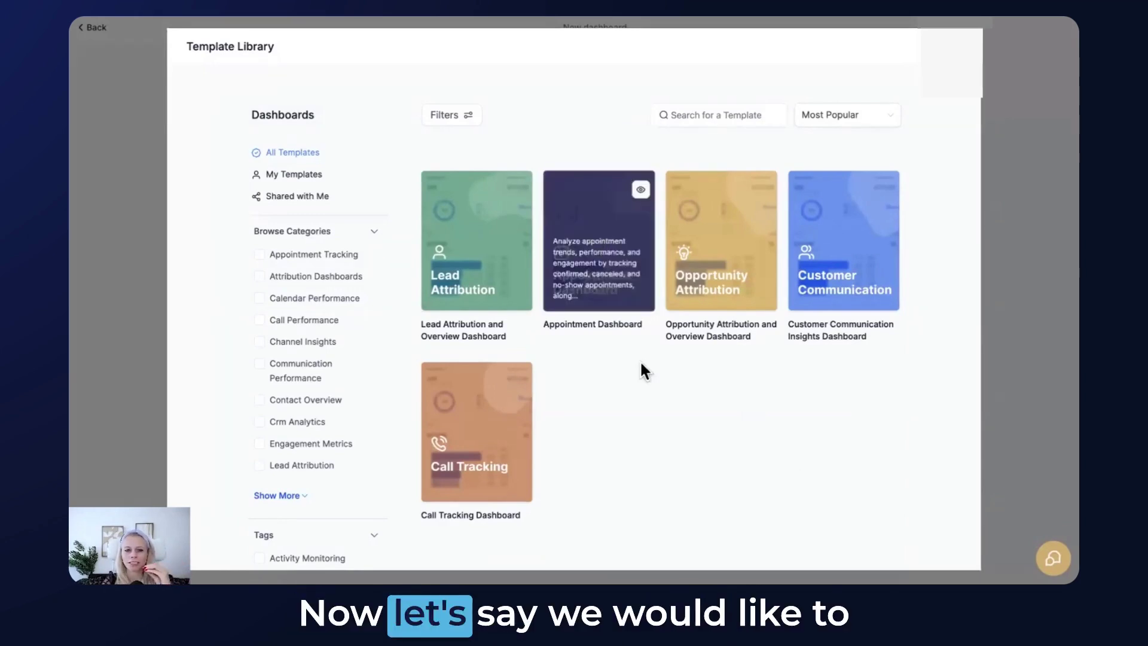
mouse_move(600, 241)
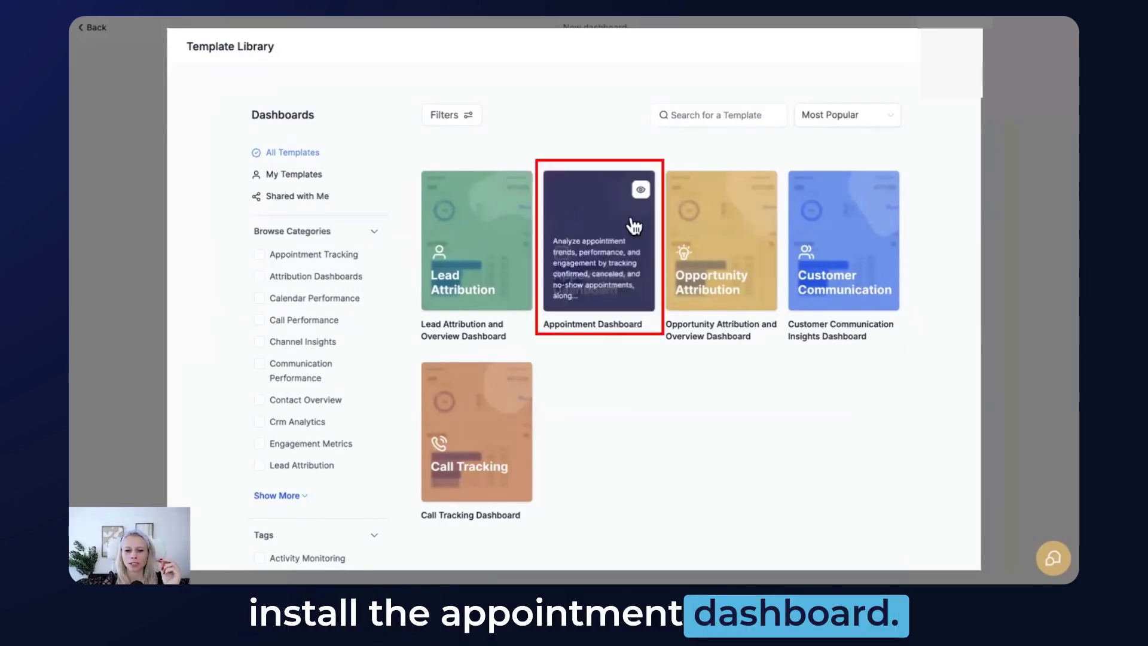
click(642, 190)
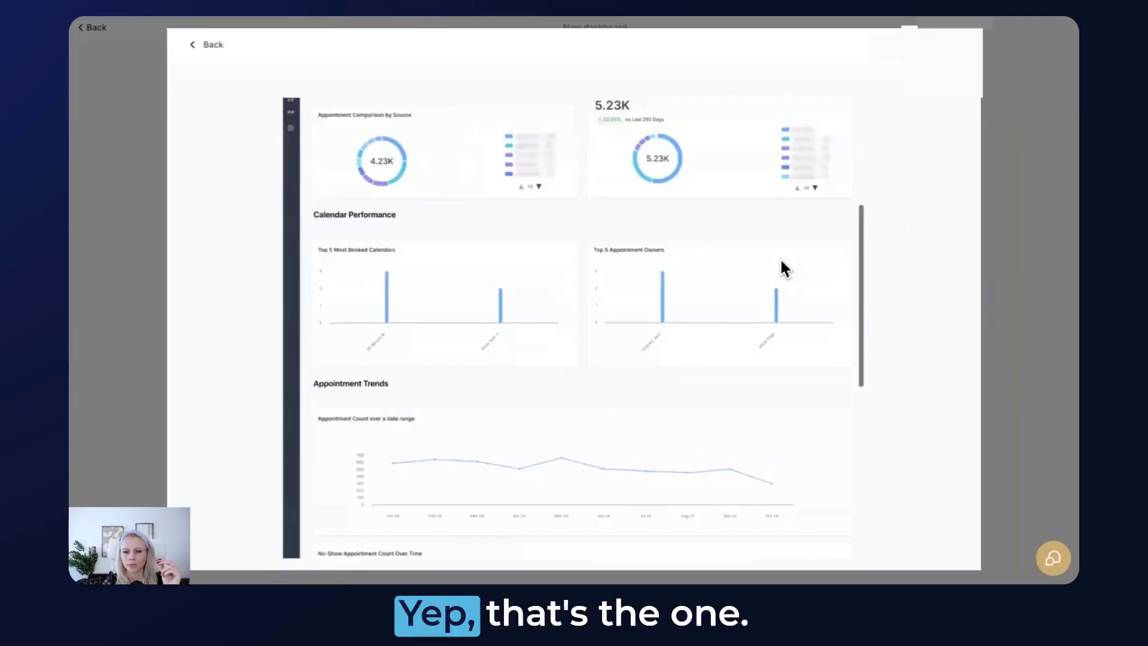
scroll(780, 265, down, 5)
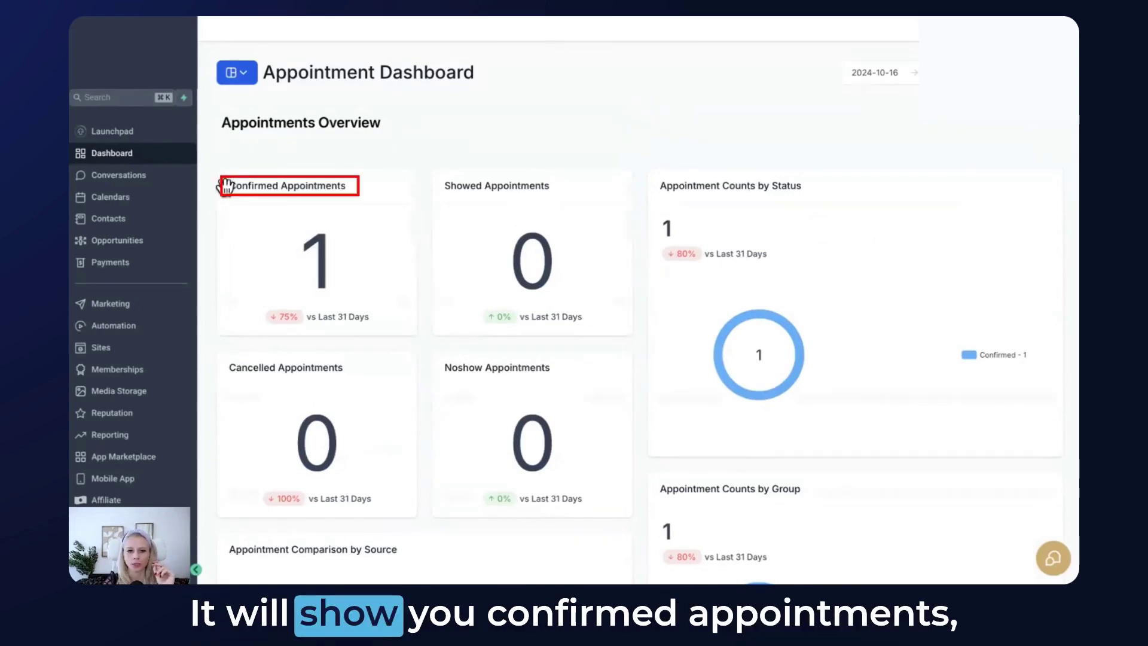
scroll(647, 270, down, 3)
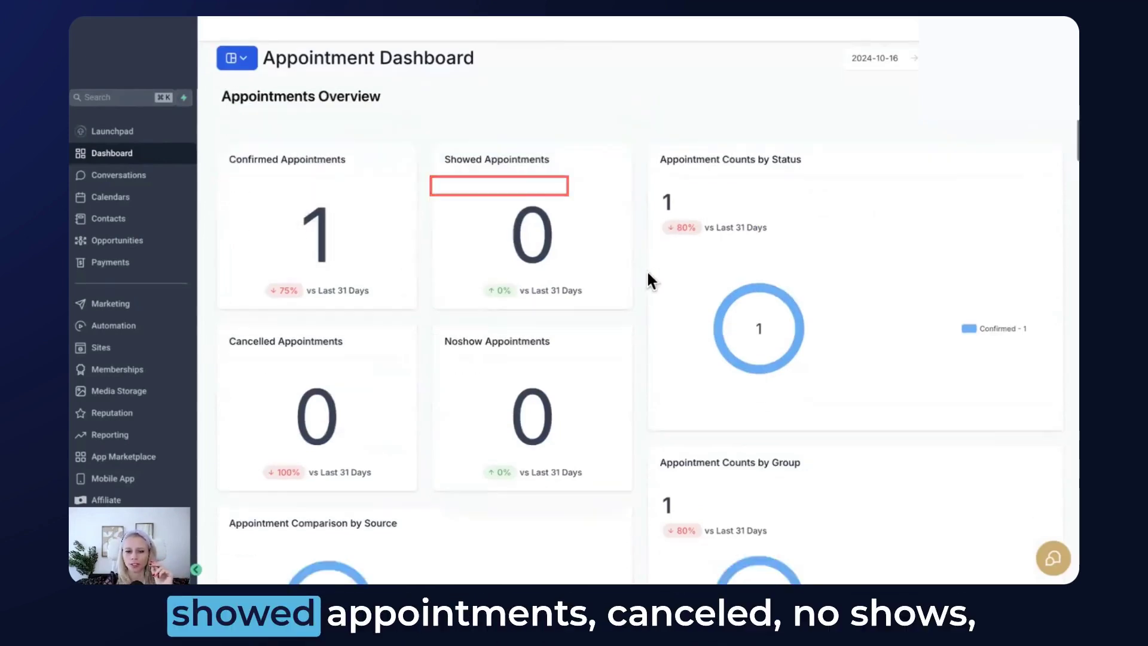
scroll(558, 237, up, 2)
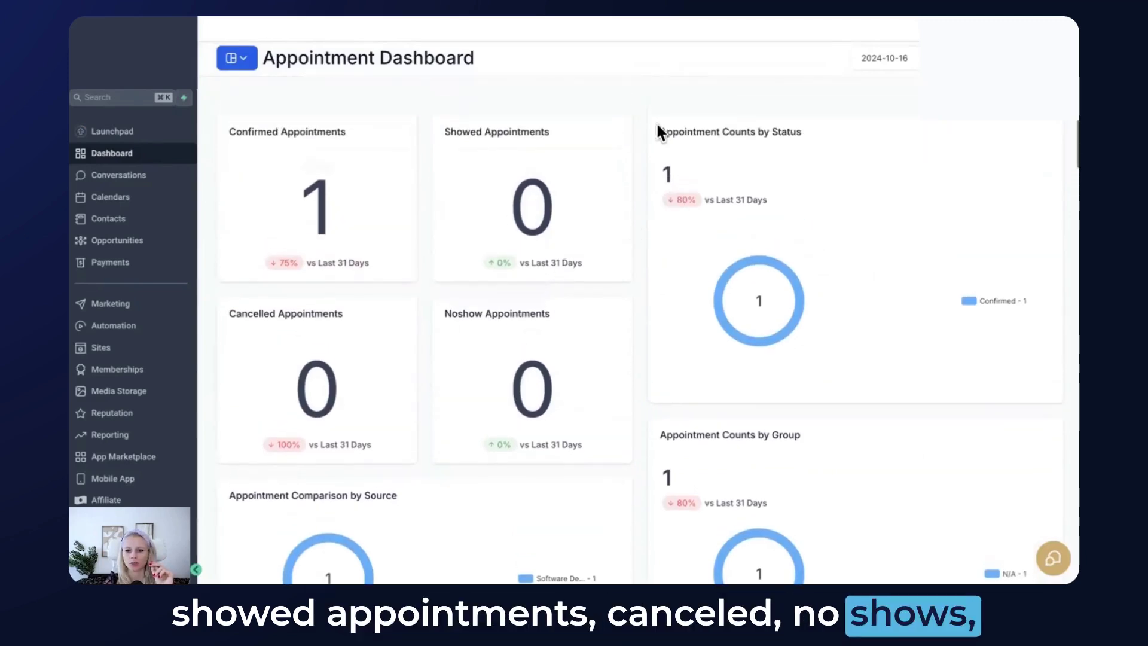
scroll(641, 334, down, 3)
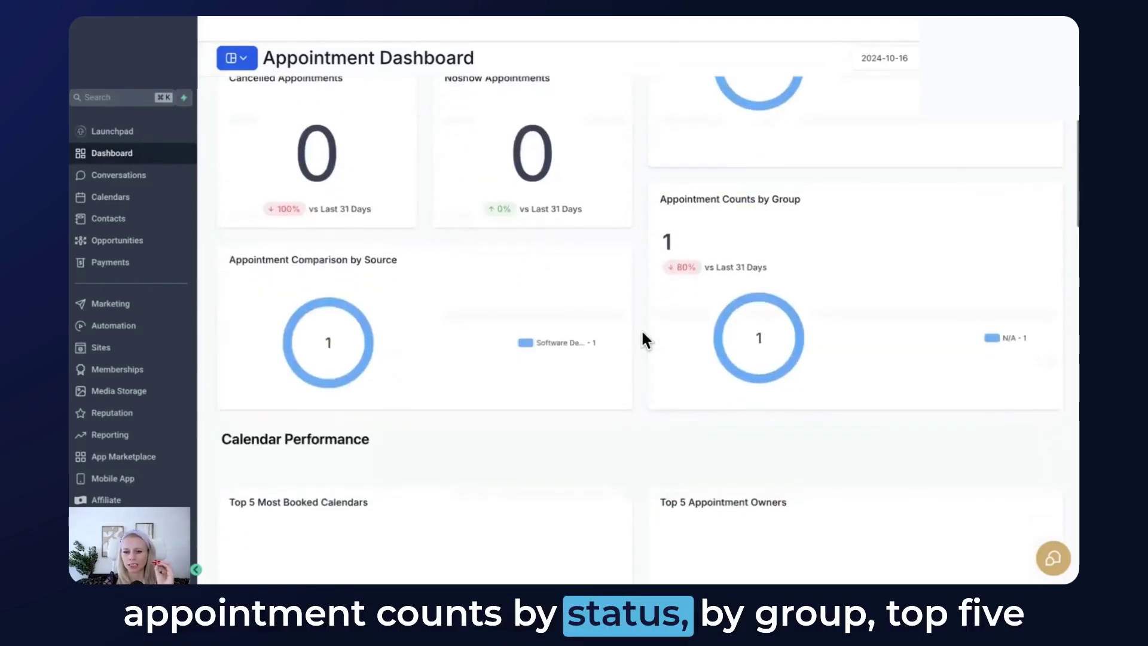
scroll(672, 347, down, 3)
scroll(641, 211, down, 1)
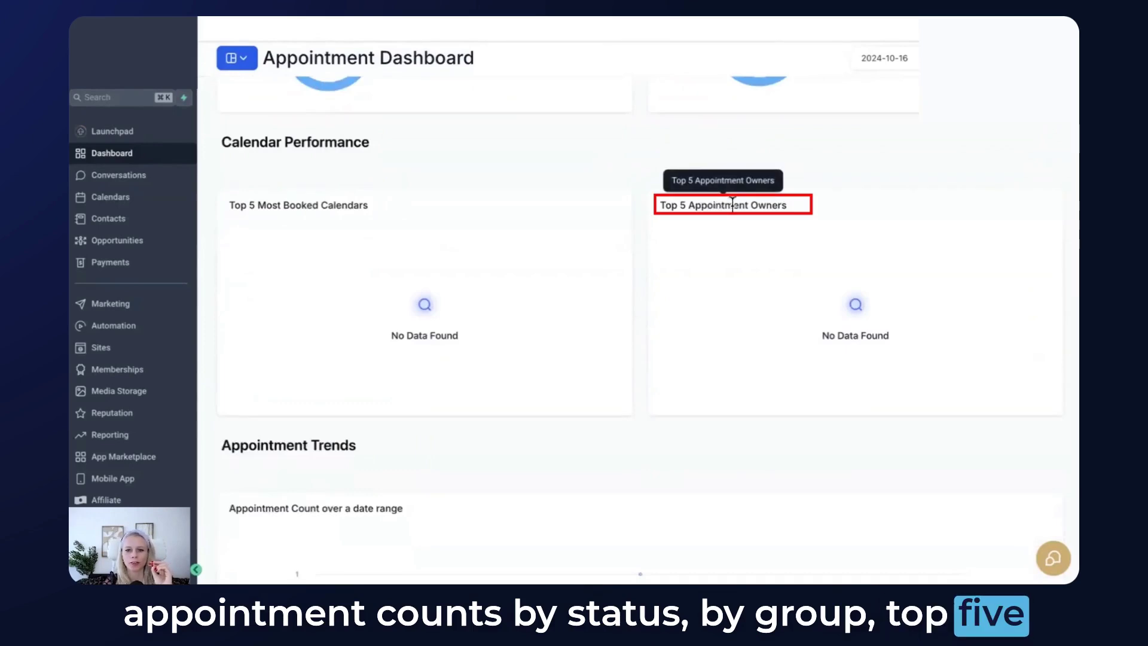
scroll(659, 333, down, 2)
scroll(658, 333, down, 1)
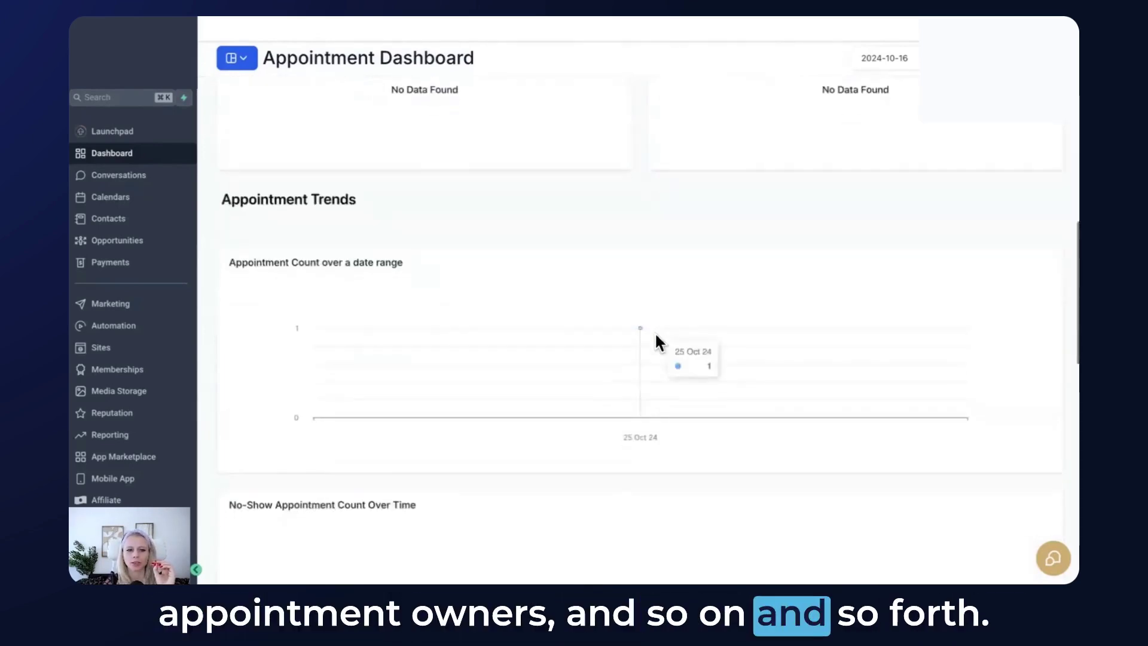